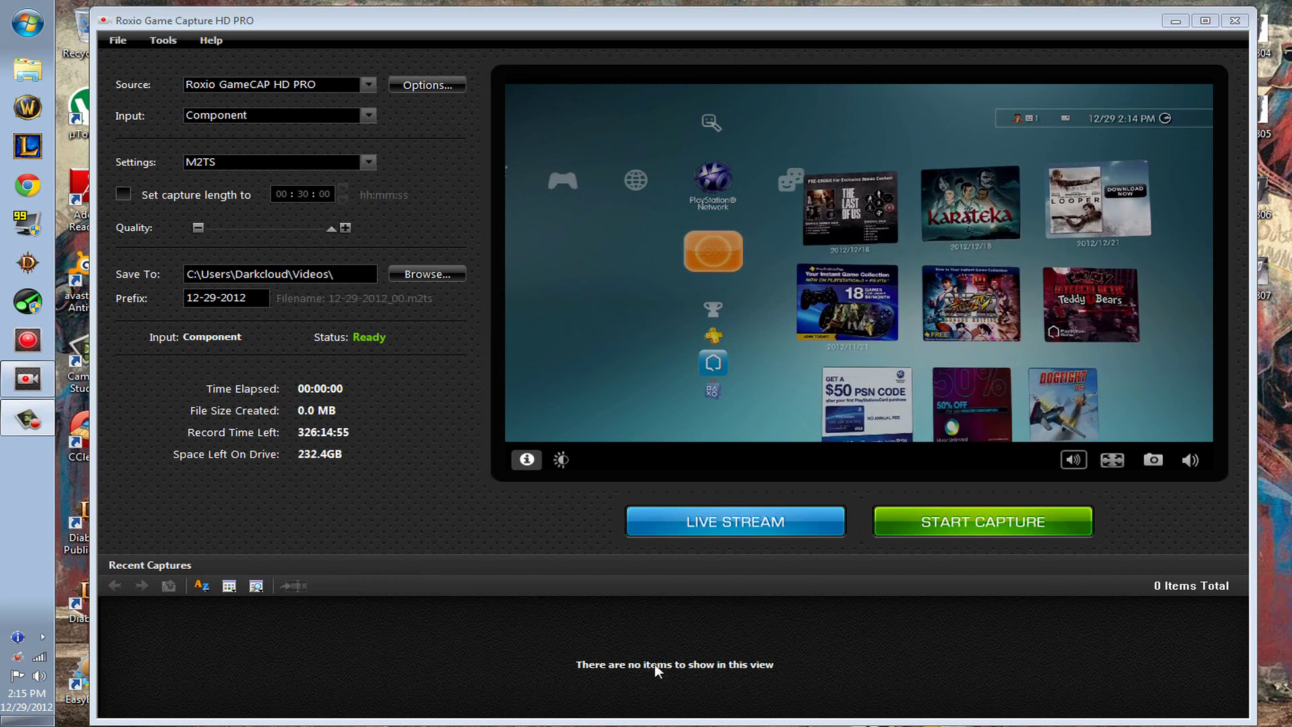
Step: Mute the capture preview's audio with the speaker button under the preview
left_click(1075, 460)
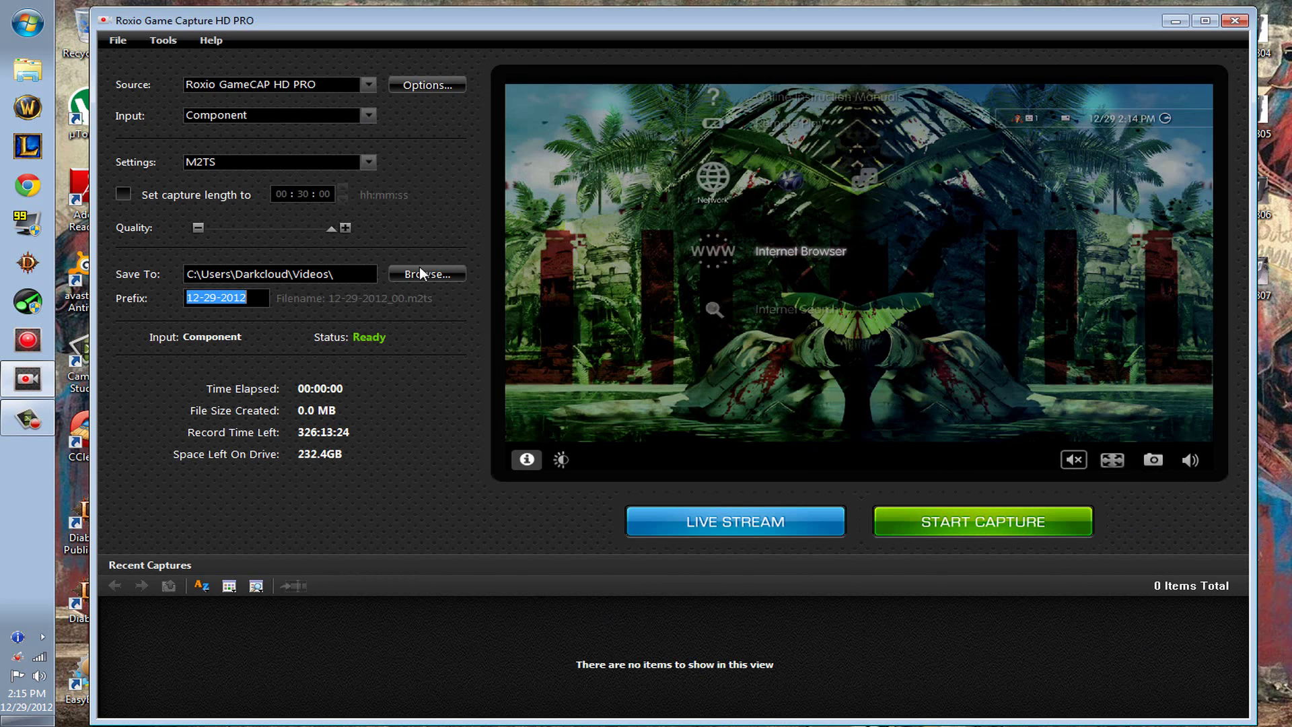
Step: Open Options, dismiss the colour scheme notification, and keep the HD 1080i recording profile
left_click(436, 86)
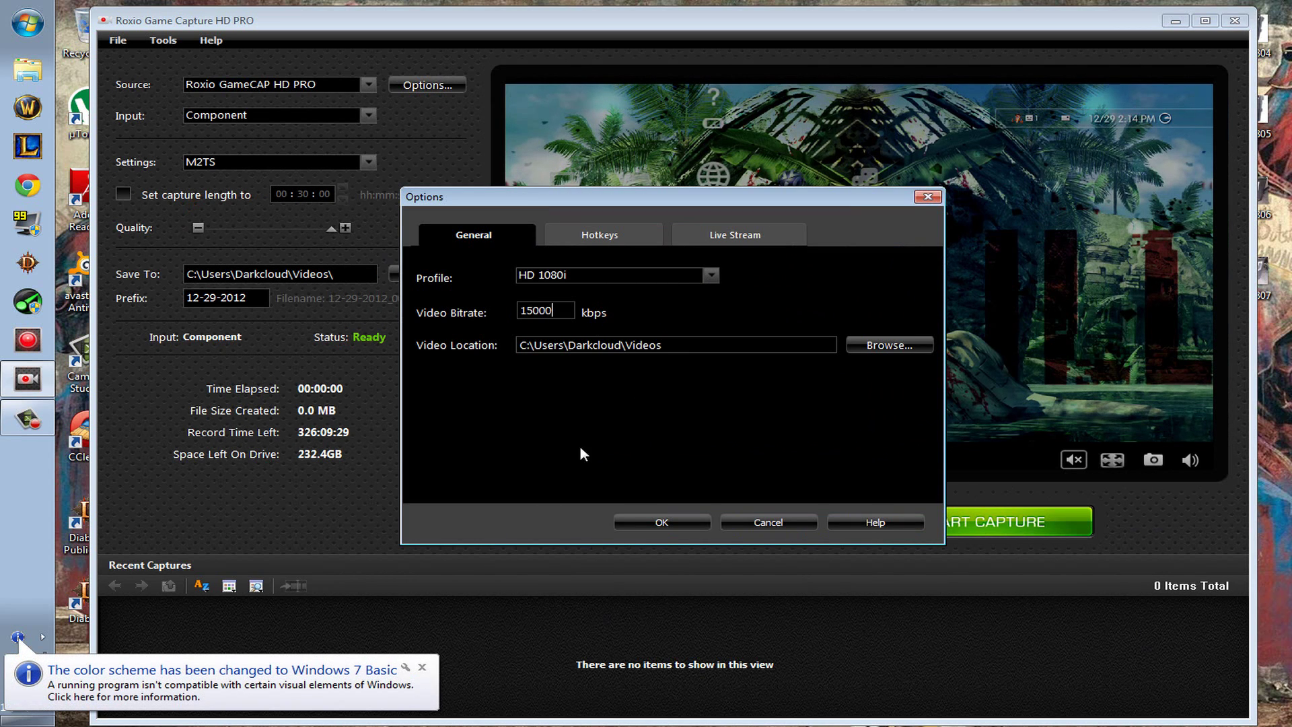
left_click(422, 667)
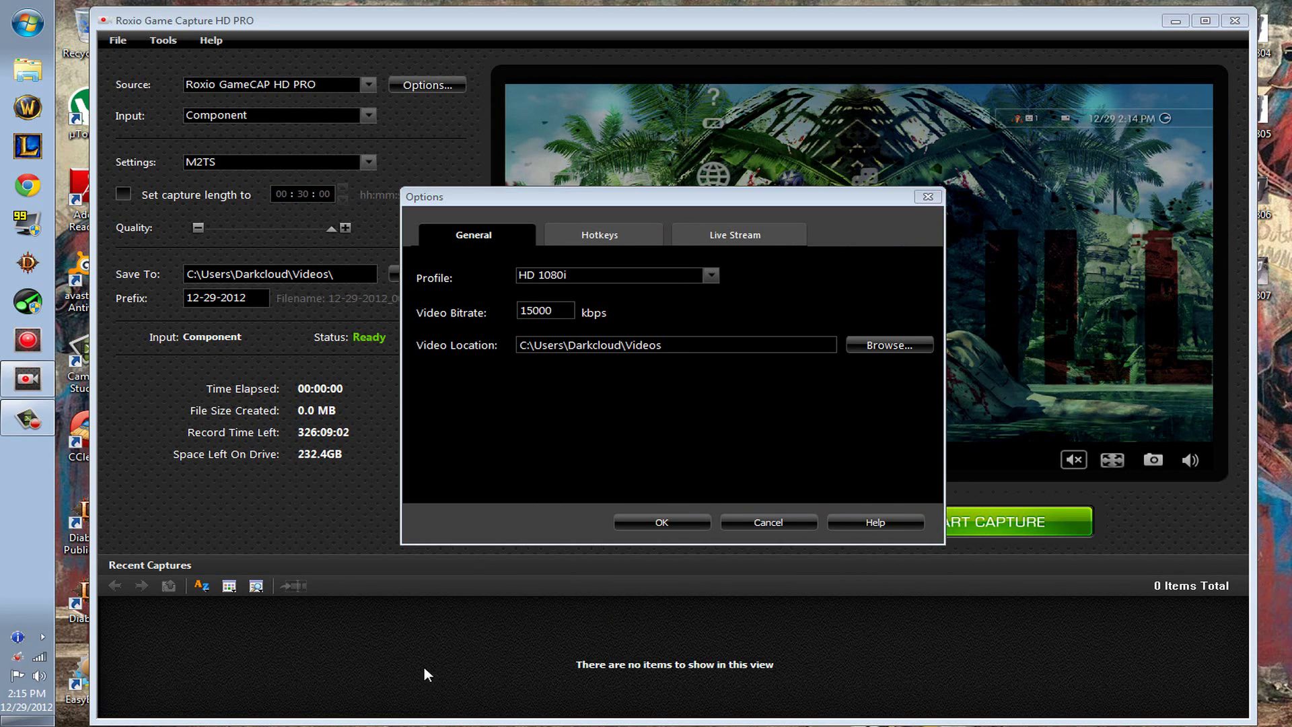
left_click(719, 281)
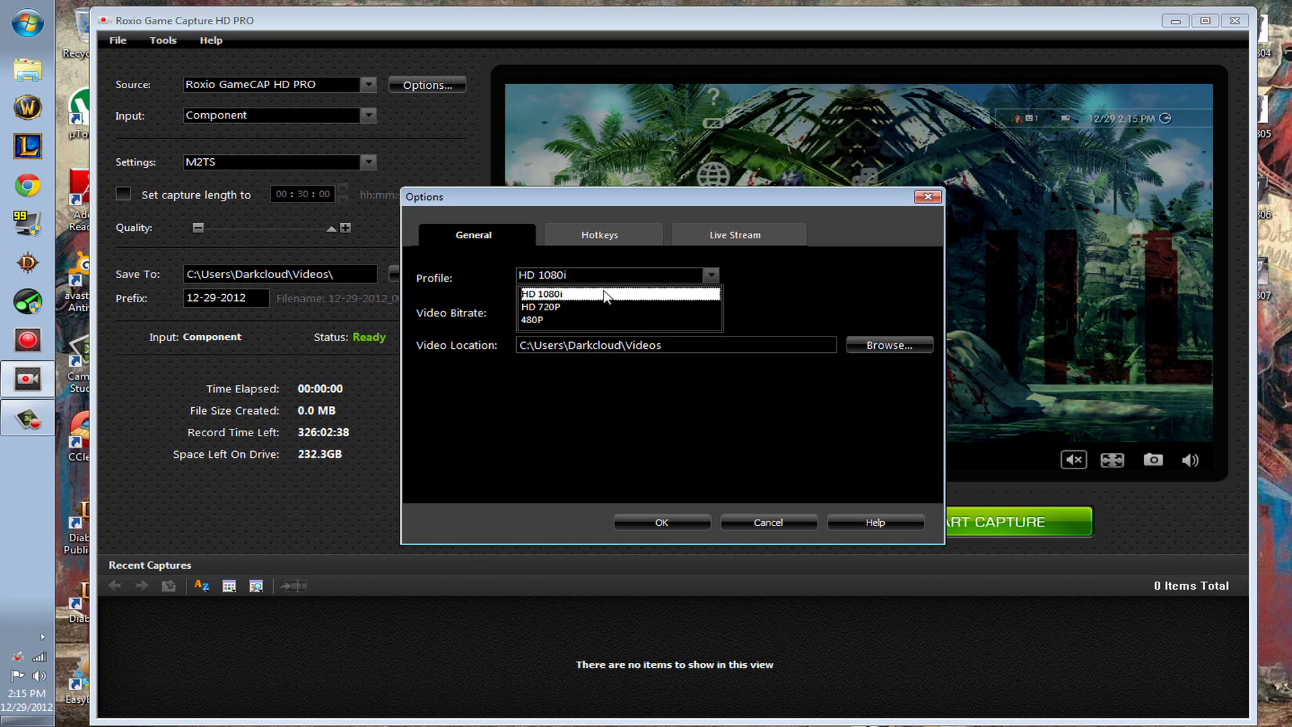
left_click(713, 278)
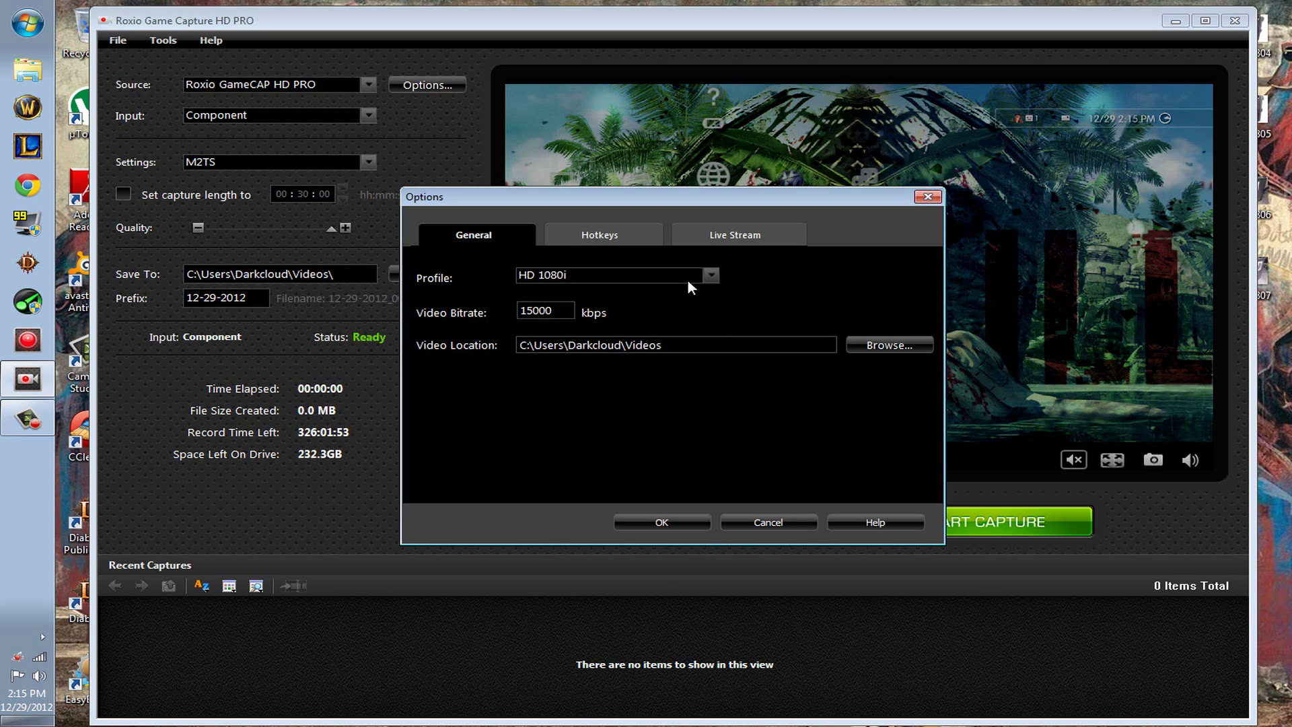
Step: Try the HD 720P and 480P profiles, return to HD 1080i, and view the F6/F7 capture hotkeys
left_click(553, 314)
left_click(711, 276)
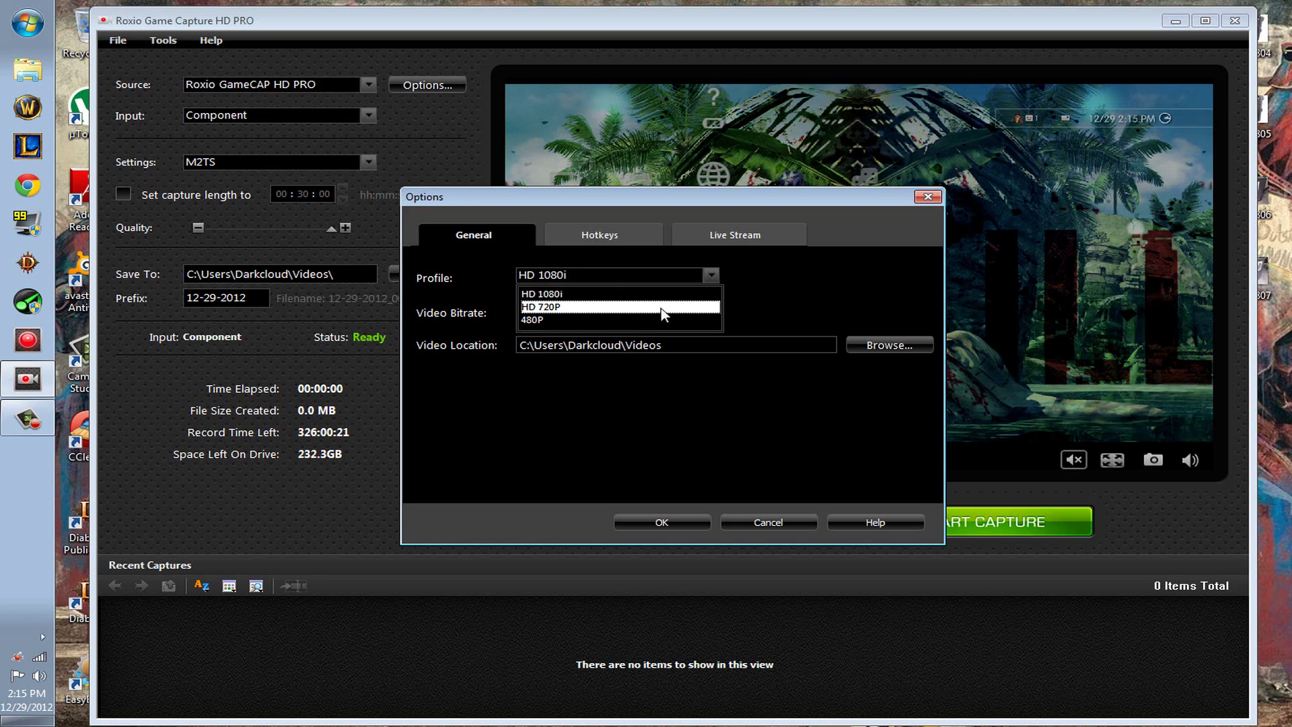
left_click(625, 304)
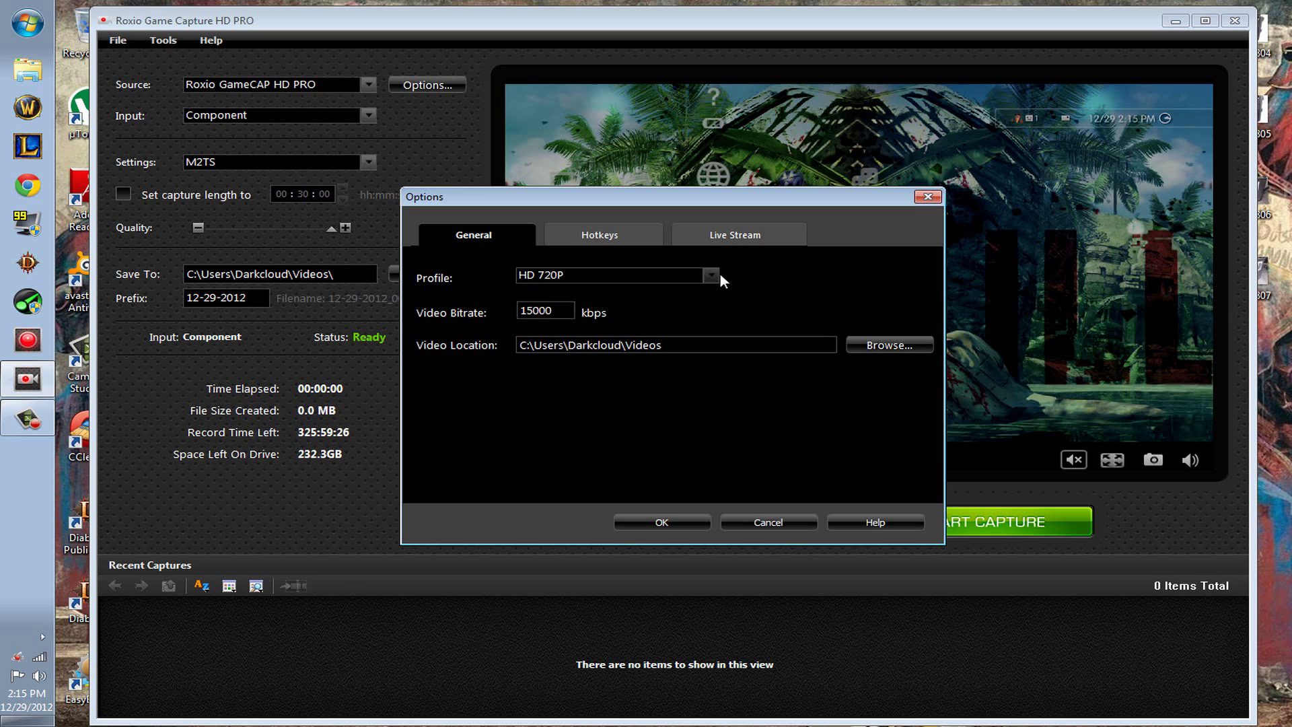
left_click(710, 275)
left_click(646, 324)
left_click(711, 275)
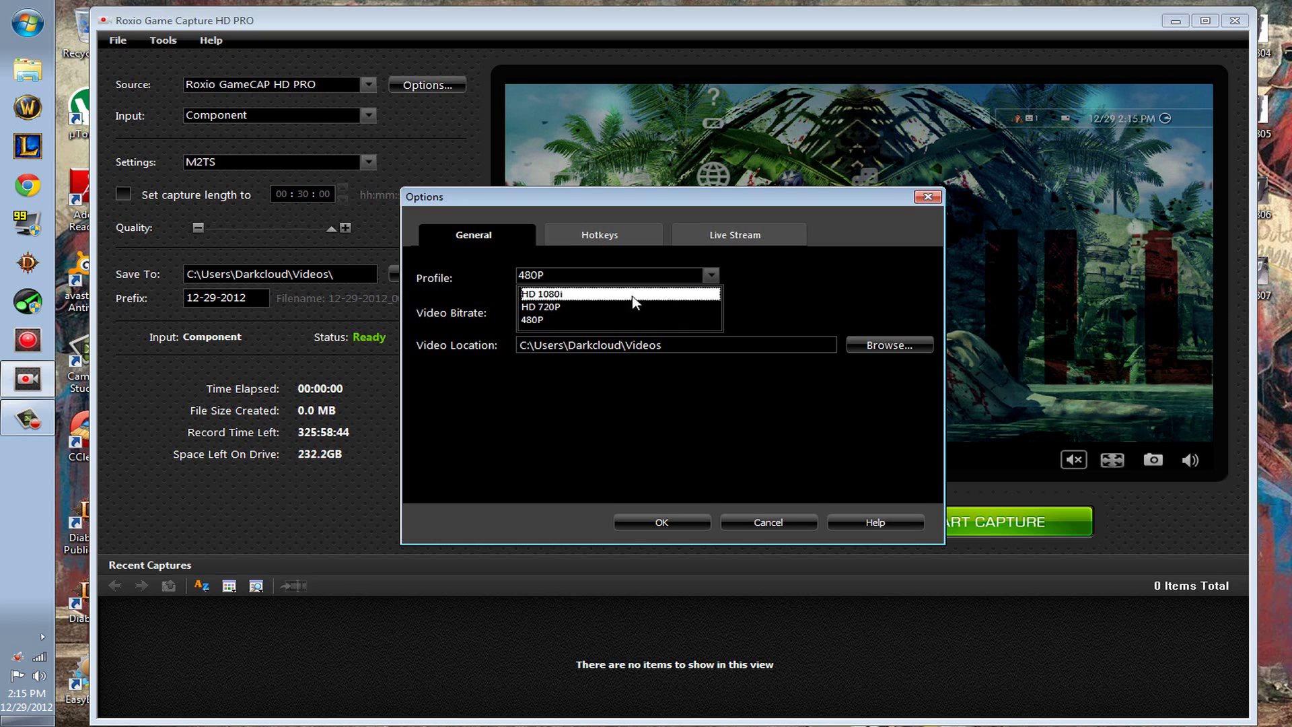
left_click(646, 290)
left_click(650, 232)
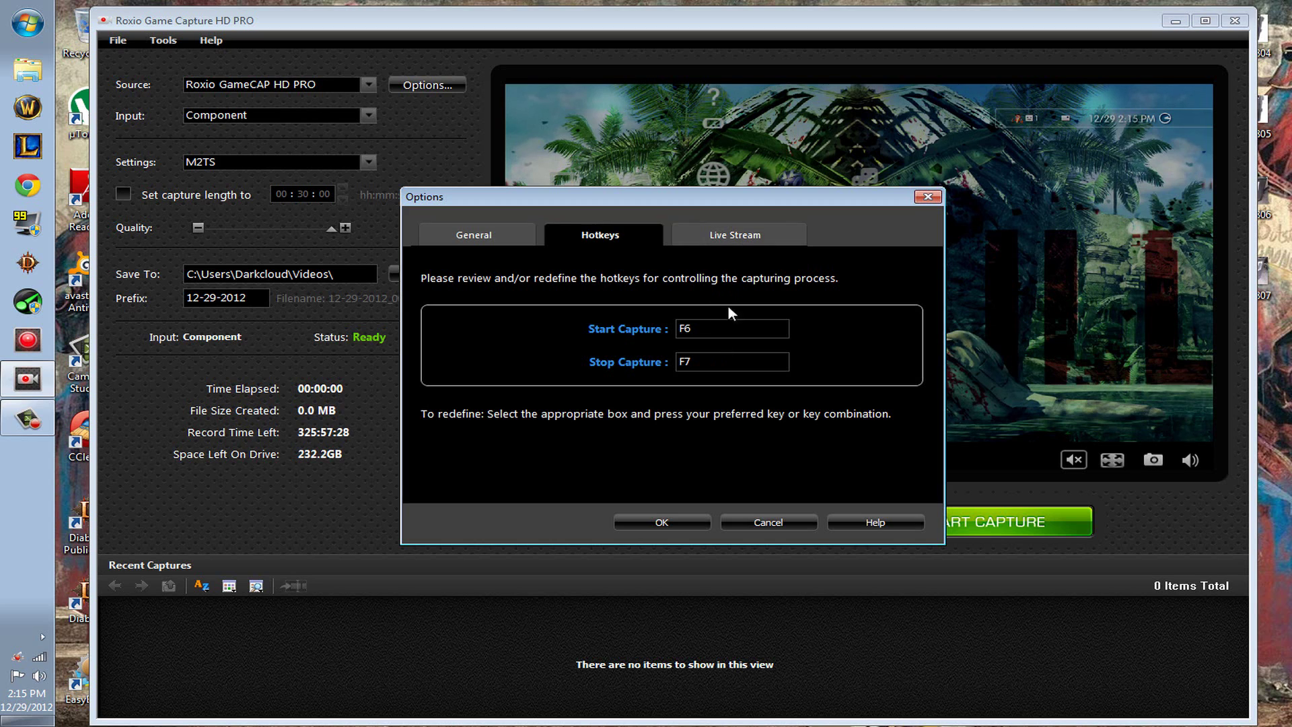
Step: Show the Live Stream settings and check the Channel and Location lists, keeping Los Angeles
left_click(706, 236)
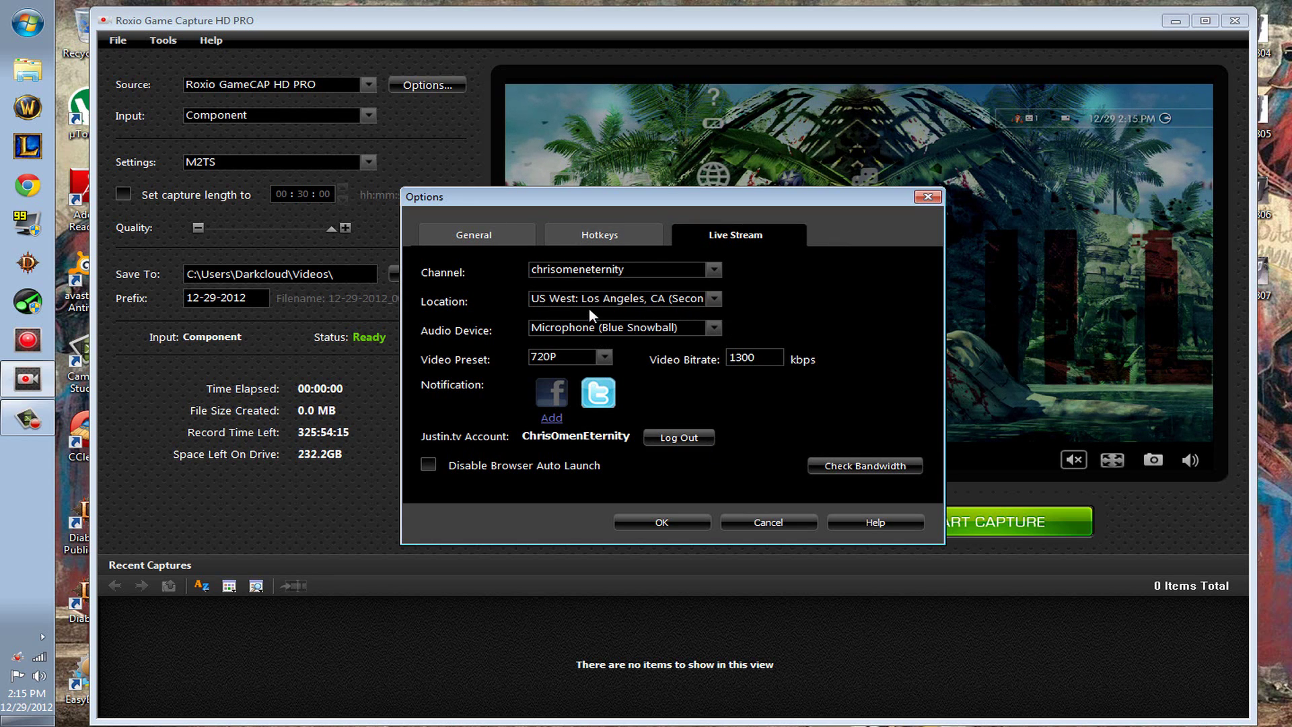
left_click(709, 264)
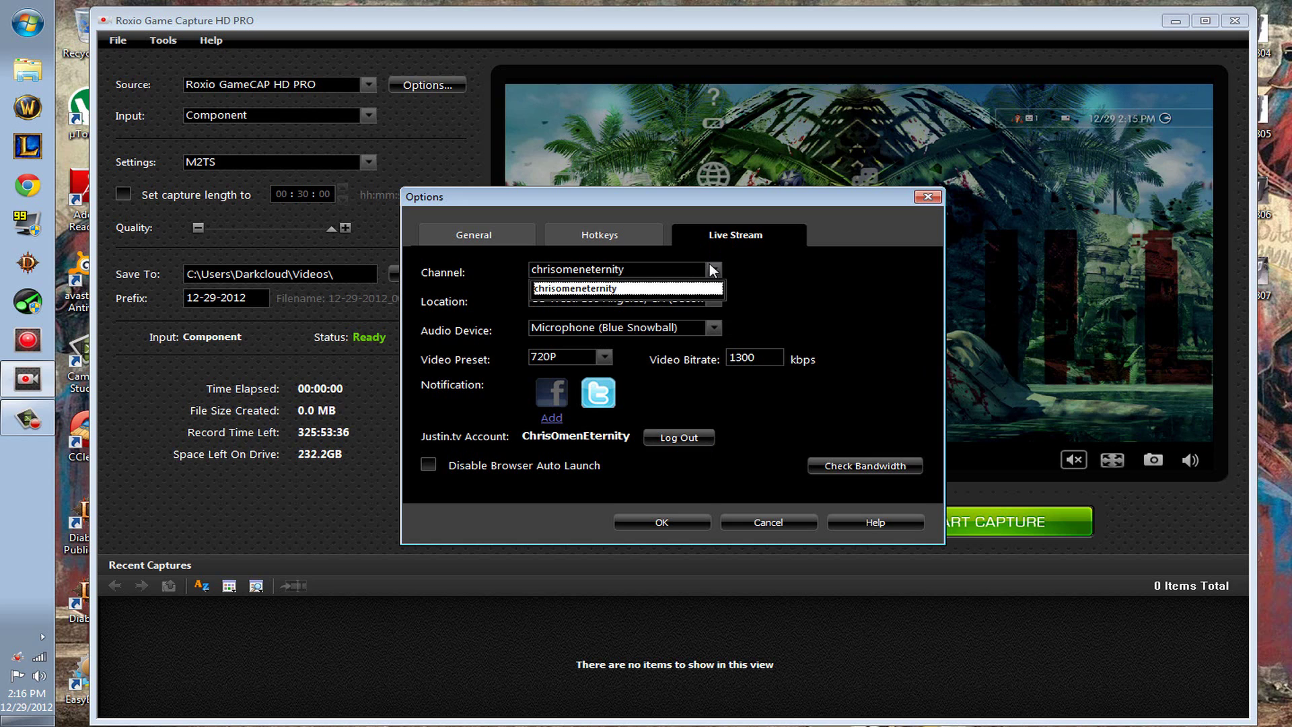
left_click(715, 267)
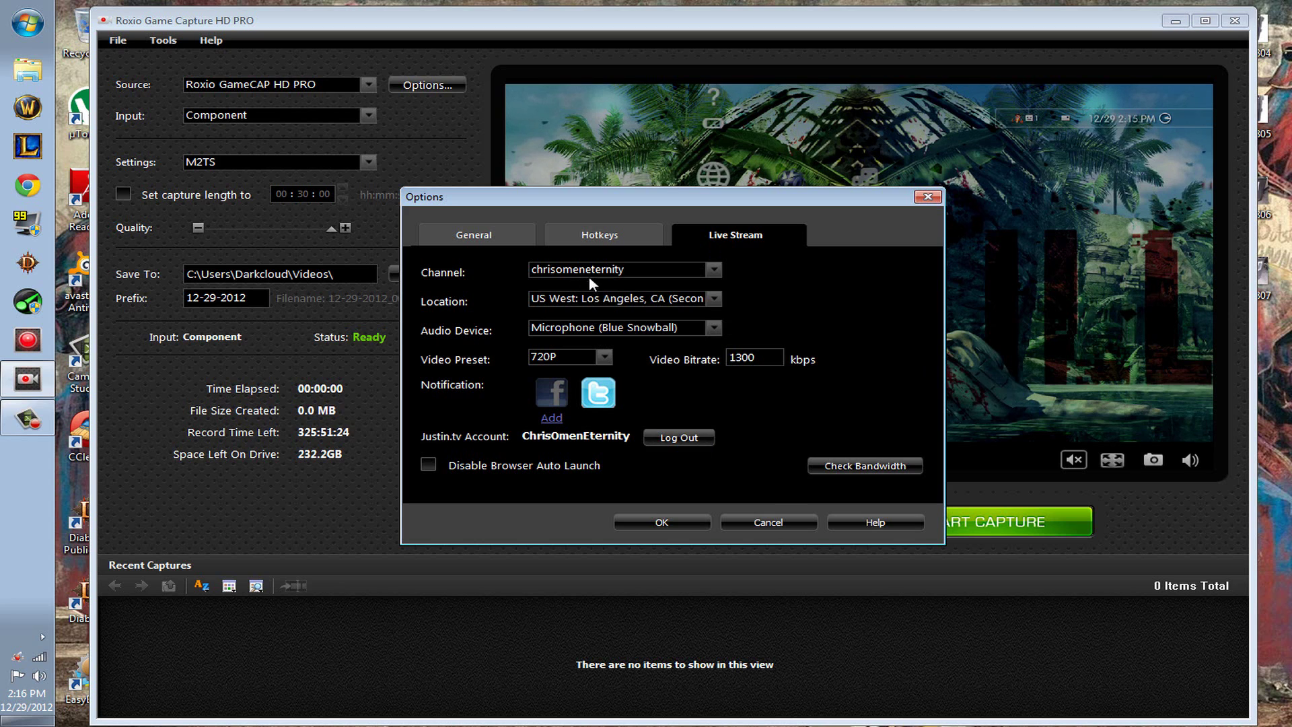
left_click(714, 300)
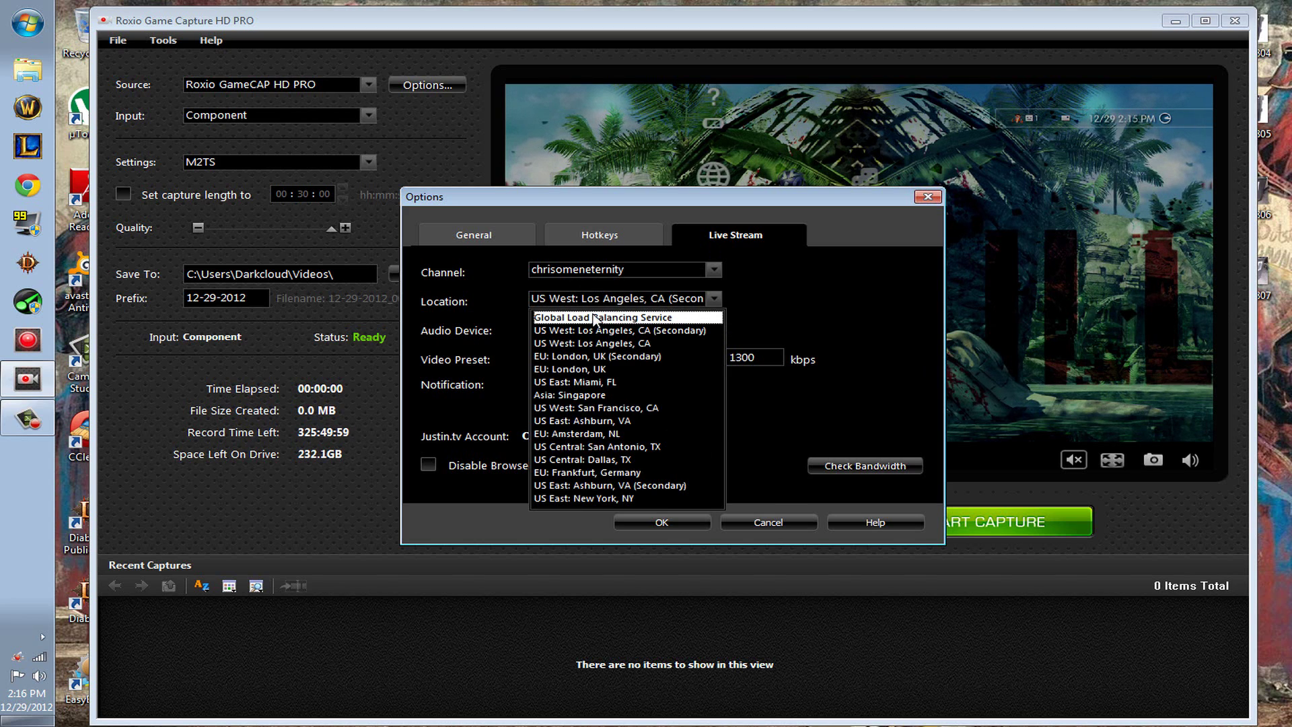
left_click(714, 302)
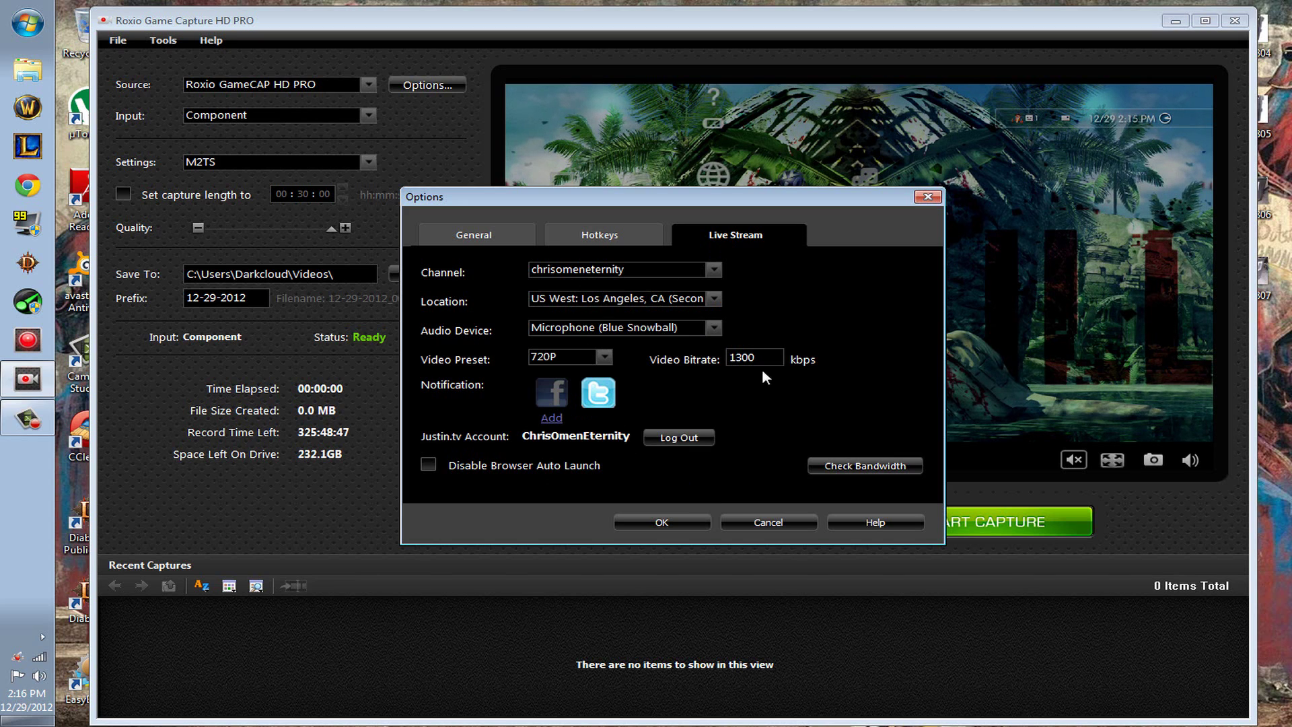
Step: Run a bandwidth check that measures an average upload bandwidth of 2084 Kbps
left_click(847, 466)
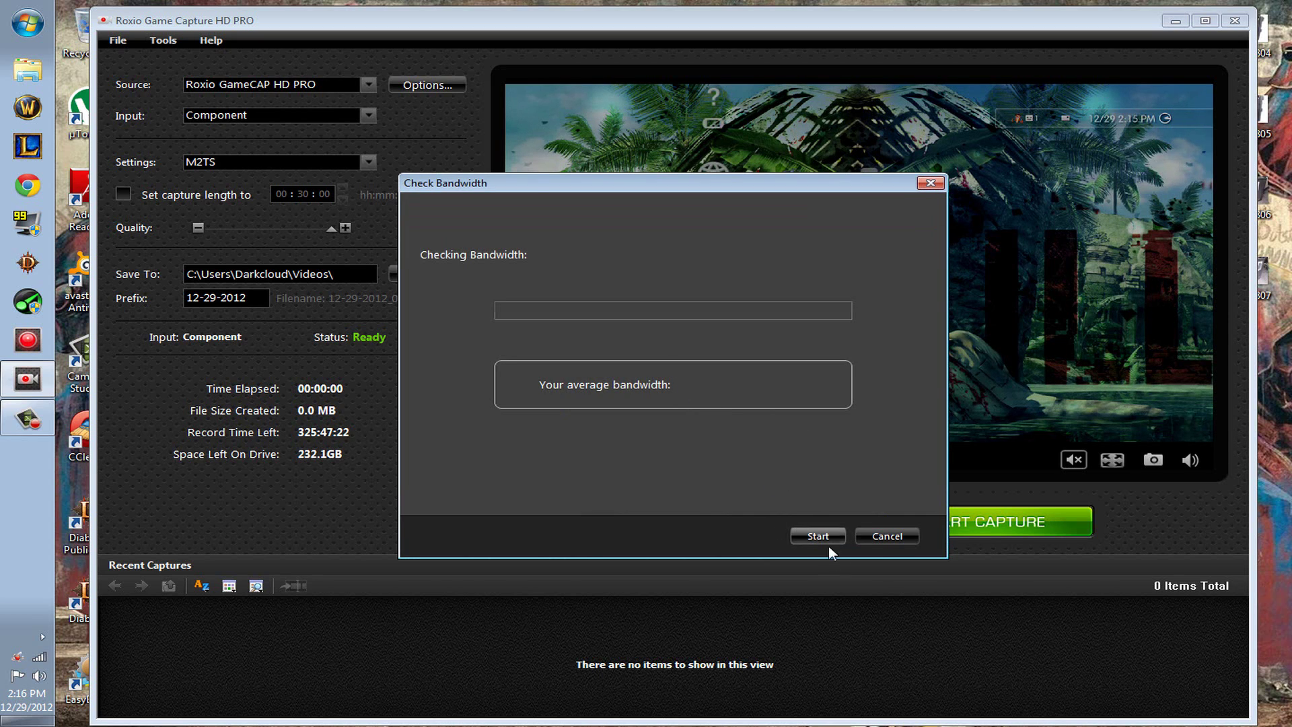
left_click(803, 537)
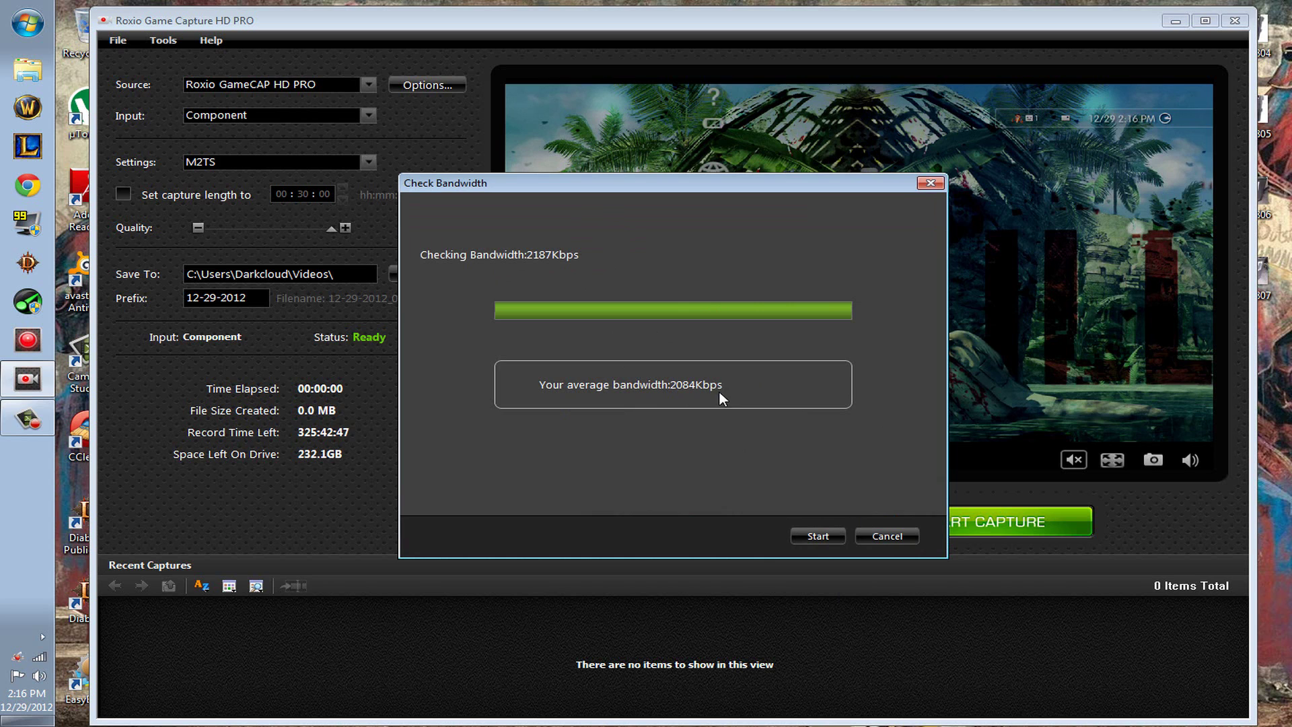
left_click(886, 536)
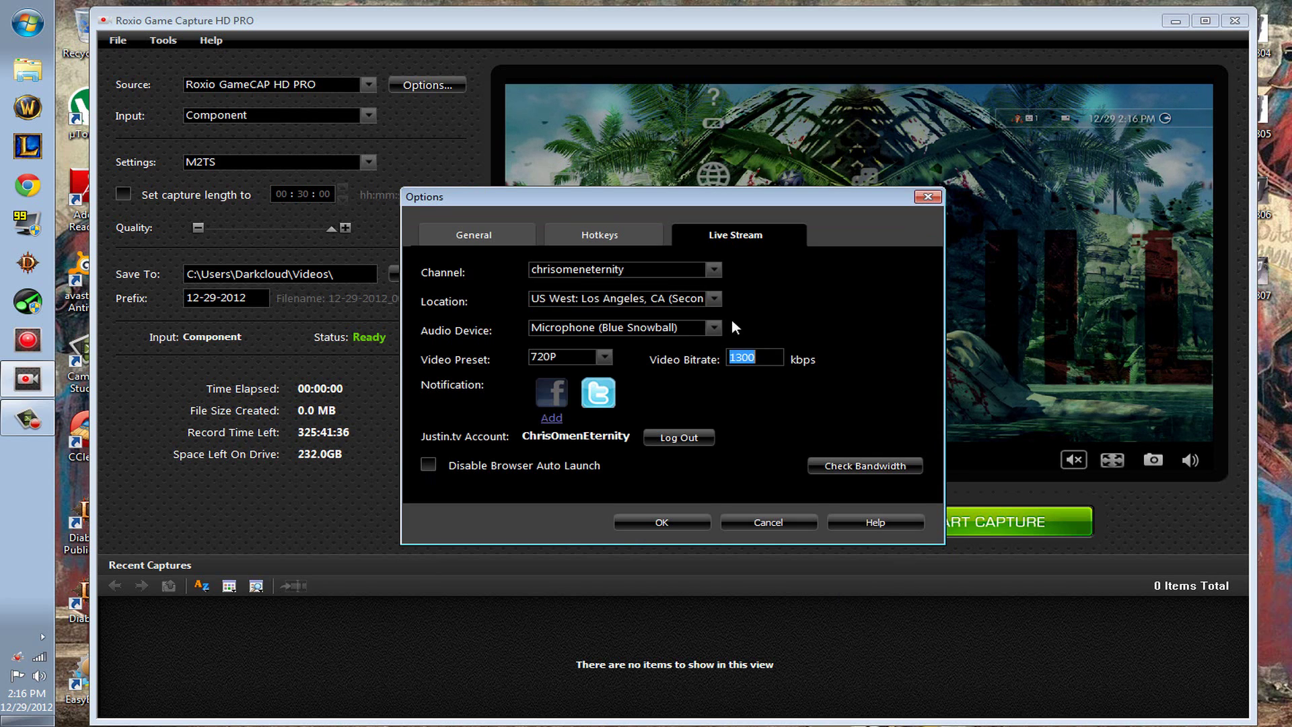
left_click(718, 292)
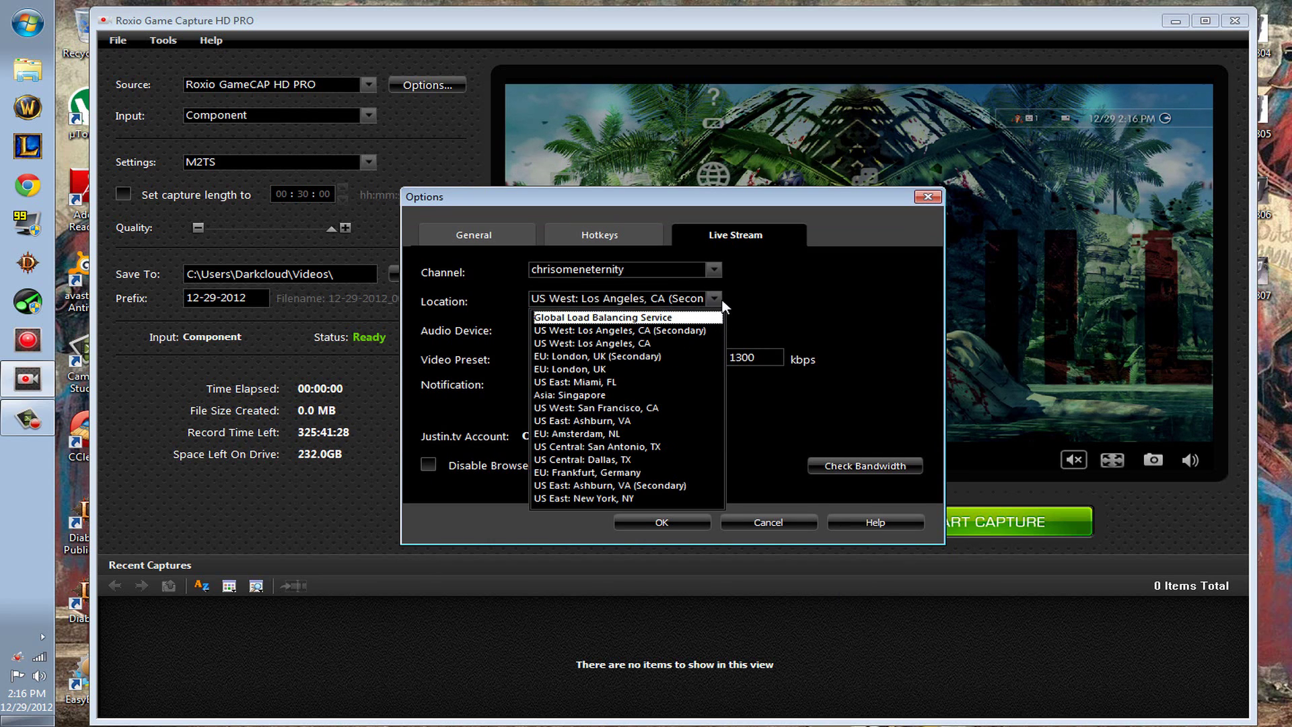
left_click(722, 299)
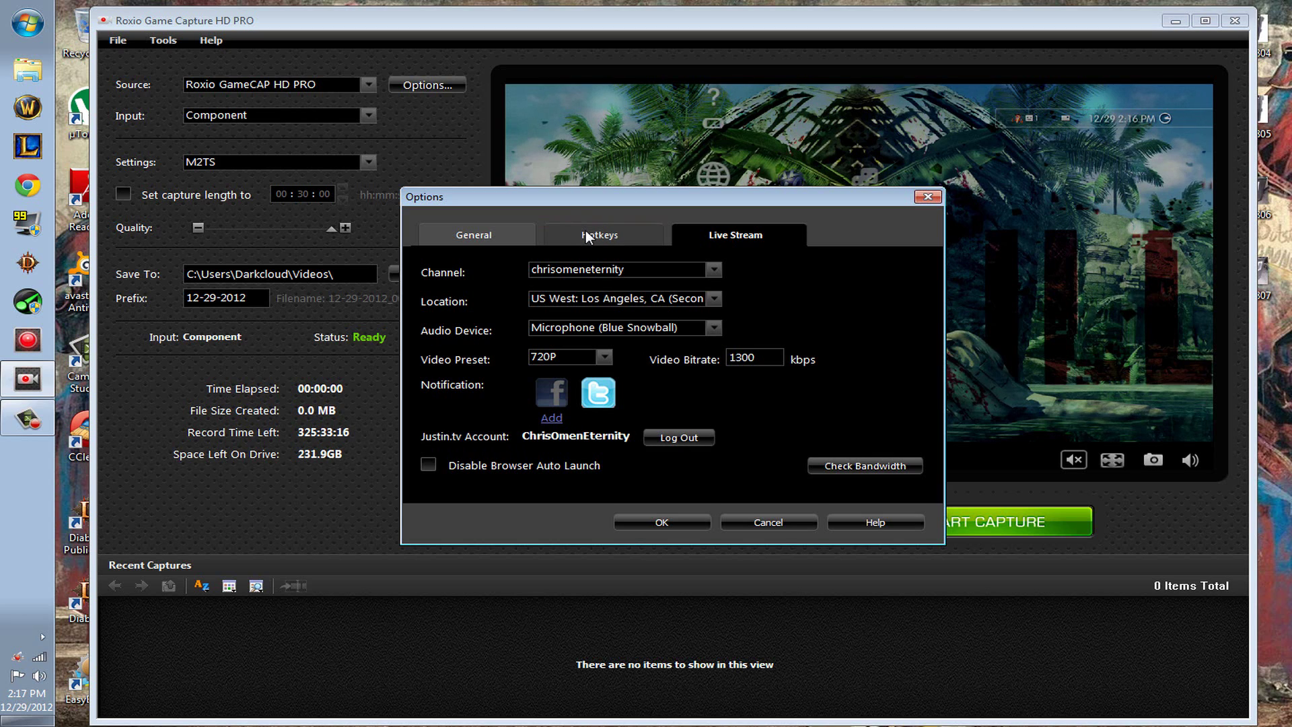
left_click(715, 329)
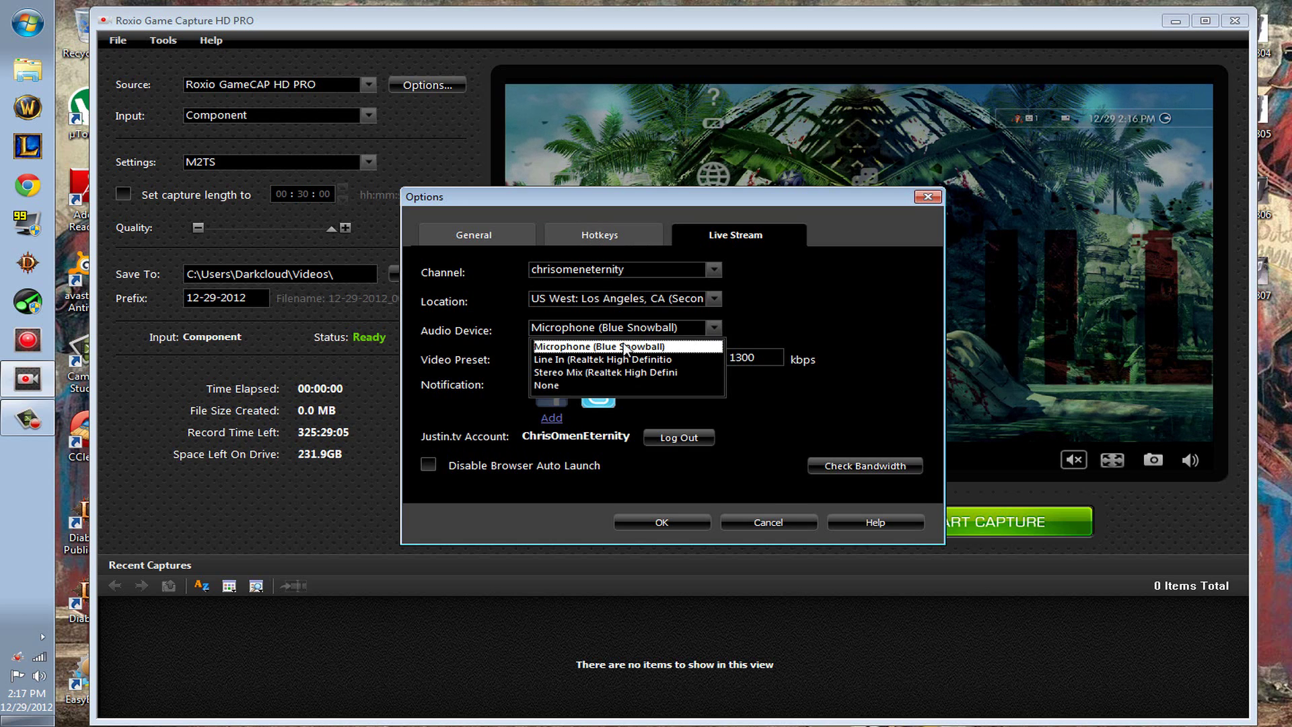
left_click(576, 348)
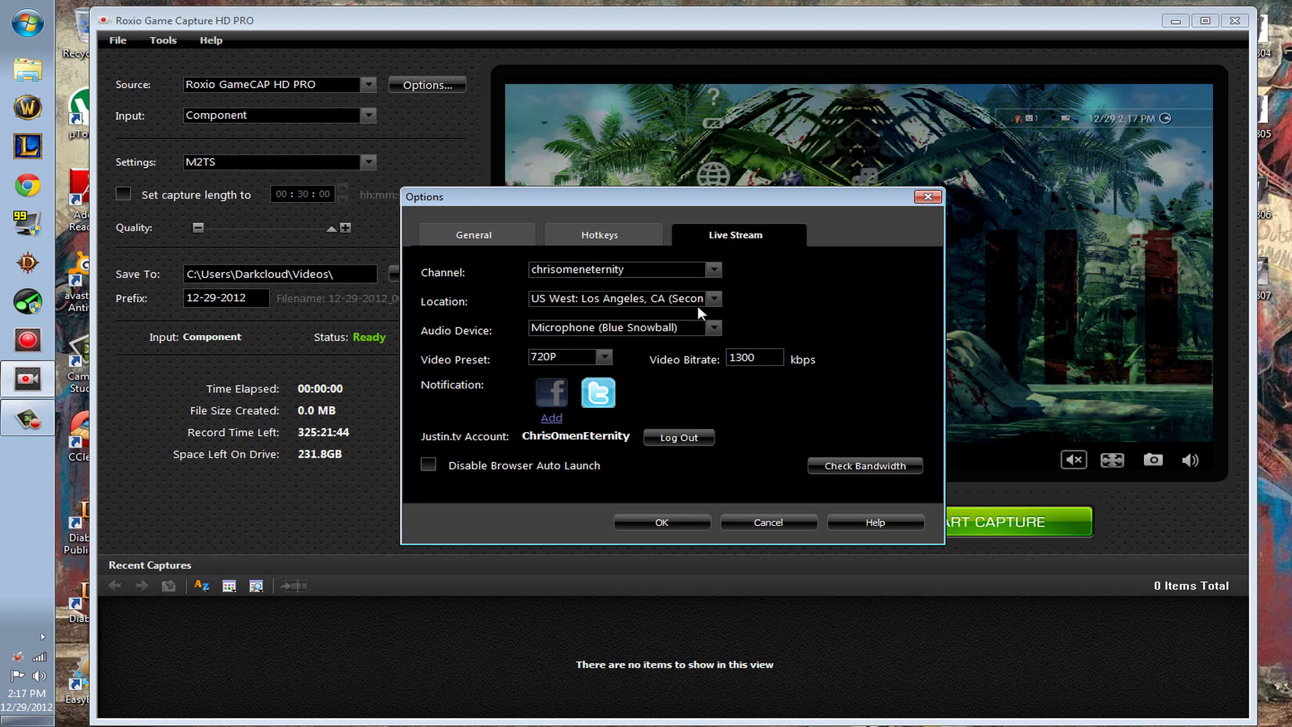
Step: Keep the channel and Blue Snowball microphone, choose the 720P stream preset, and dismiss its warning
left_click(713, 270)
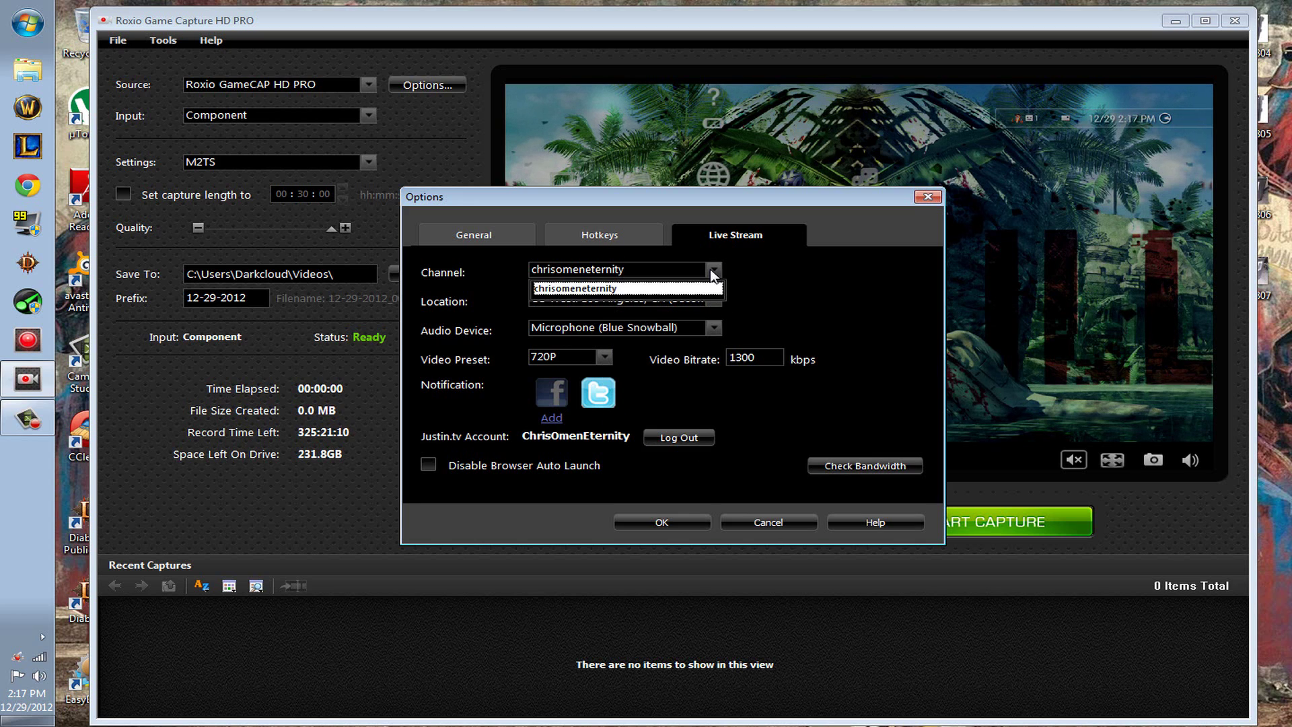
left_click(711, 272)
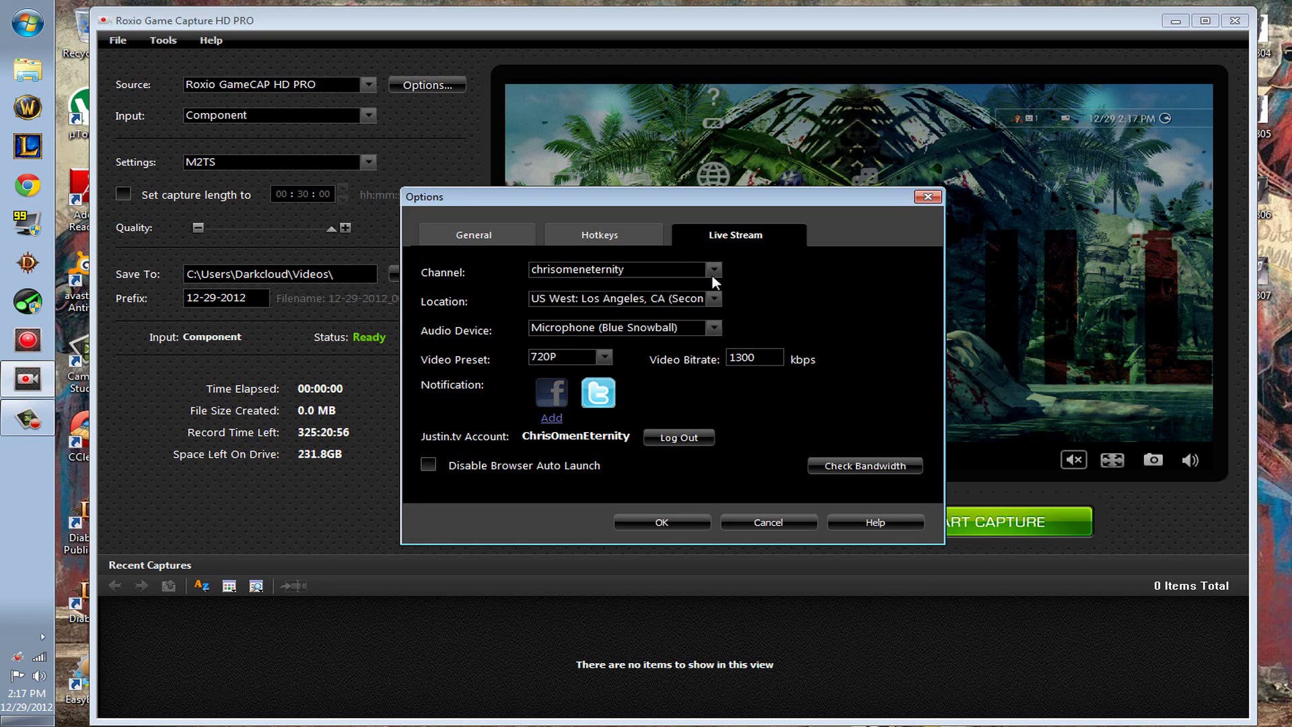
left_click(713, 328)
left_click(713, 329)
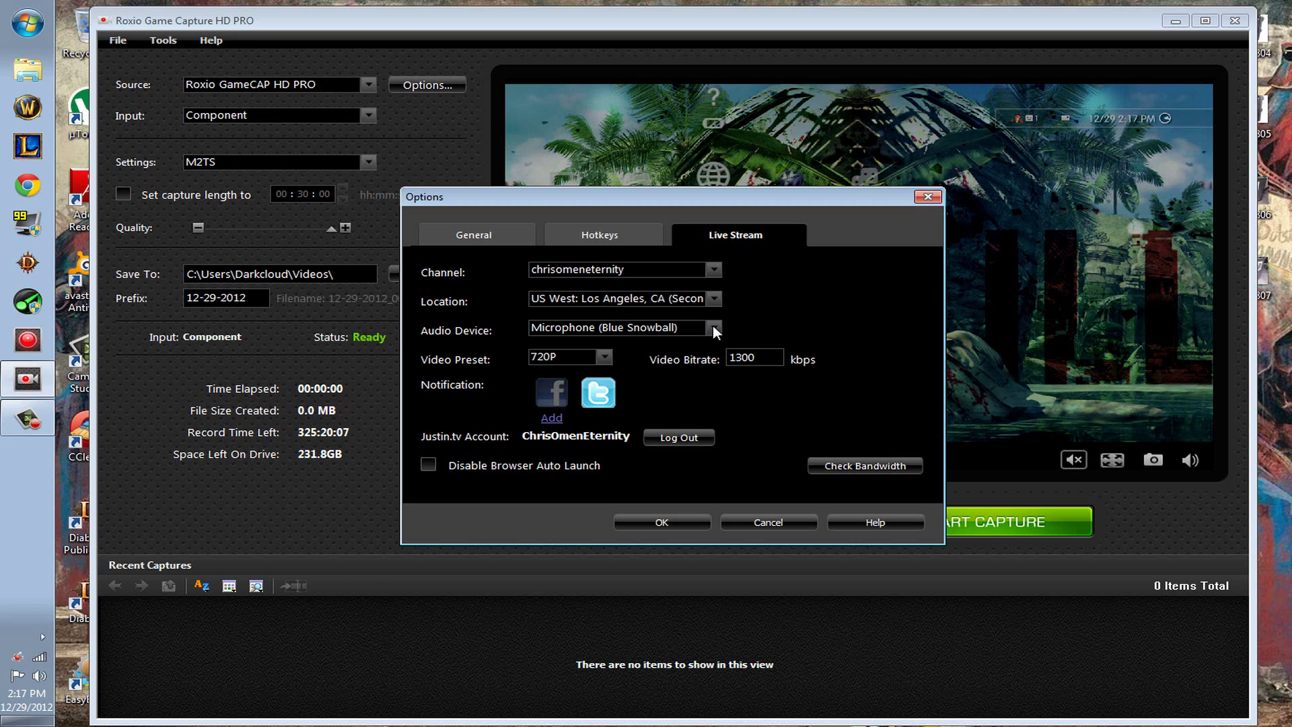
left_click(604, 357)
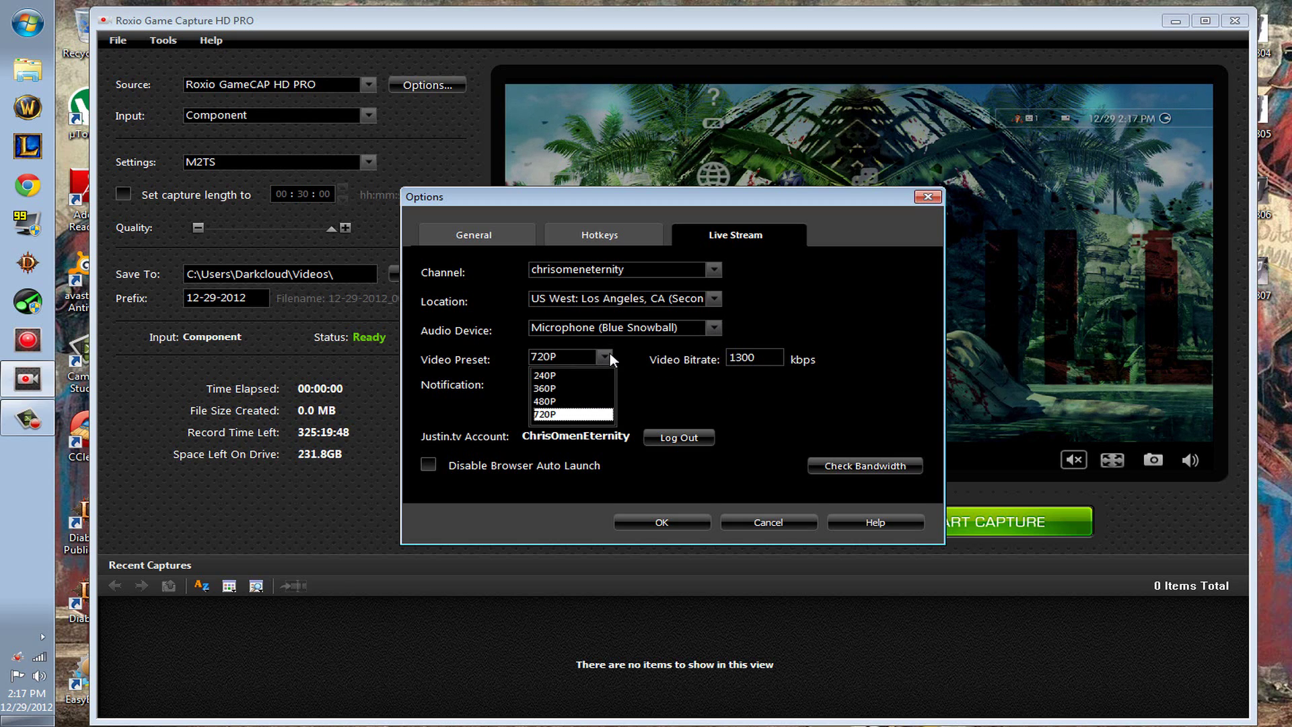
left_click(560, 415)
left_click(681, 423)
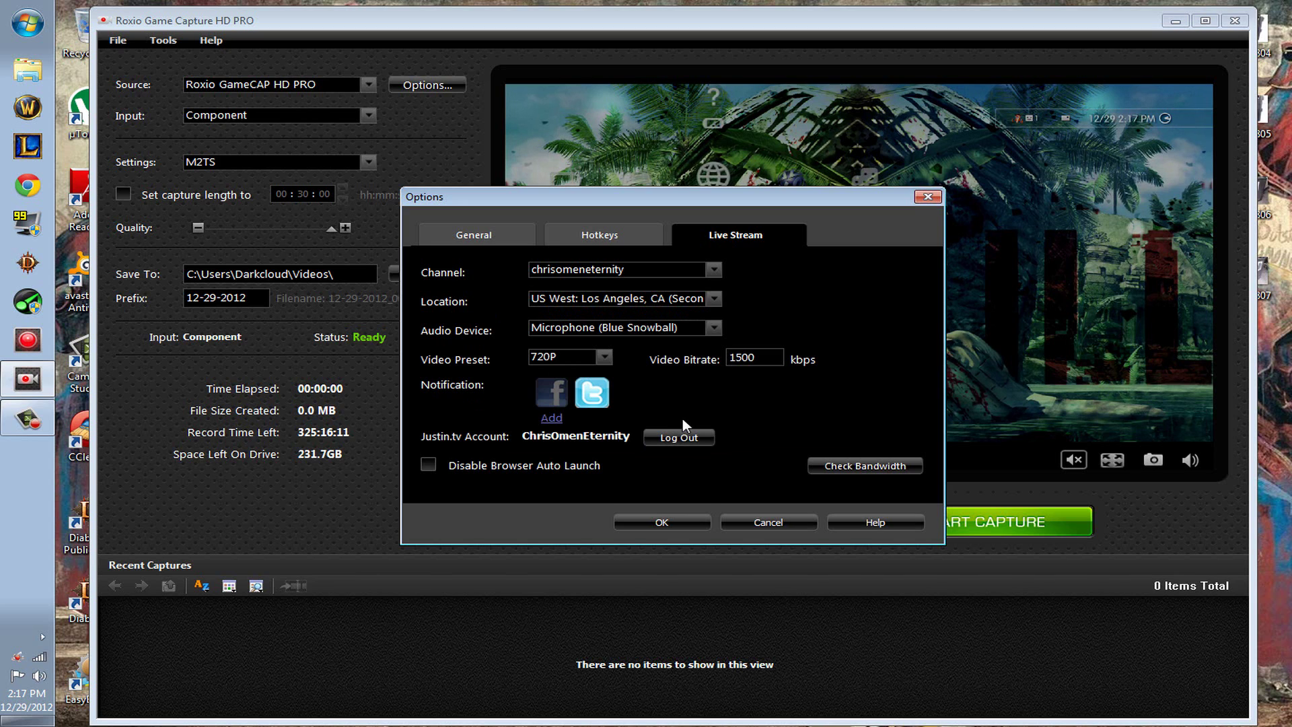
Step: Return to the General page and confirm the recording profile stays HD 1080i at 15000 kbps
left_click(600, 237)
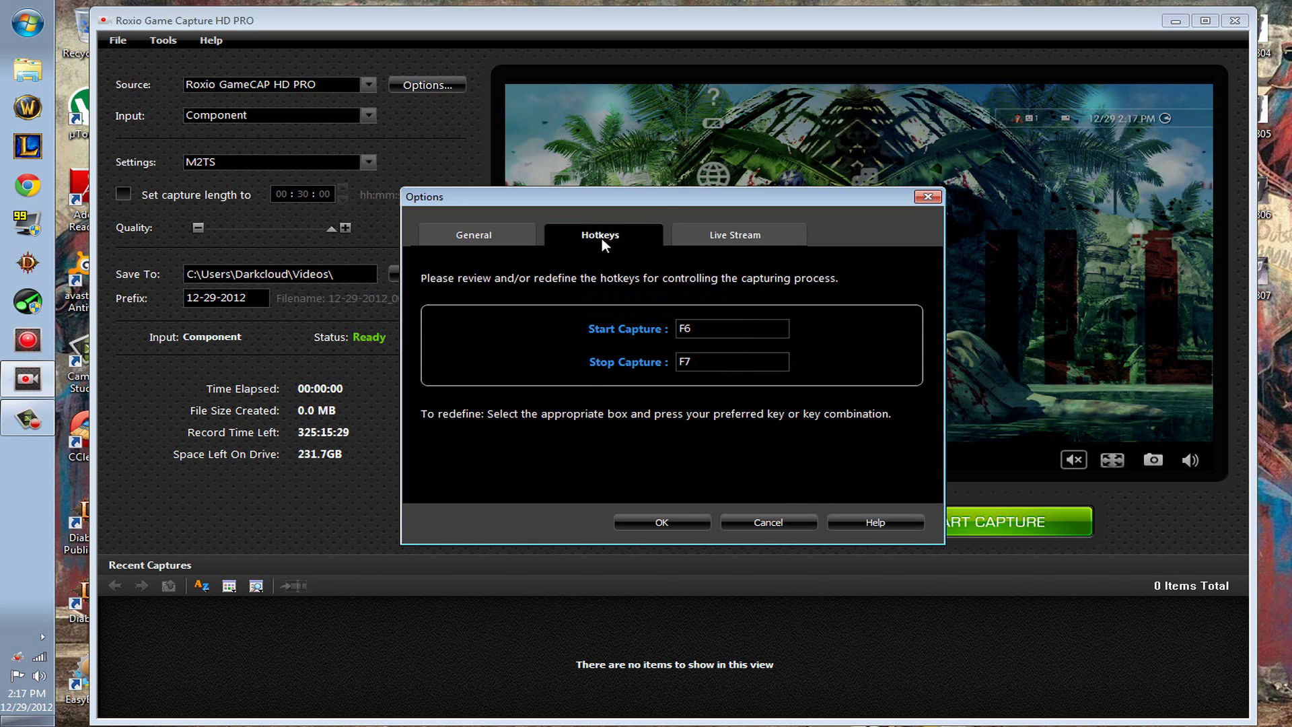
left_click(495, 228)
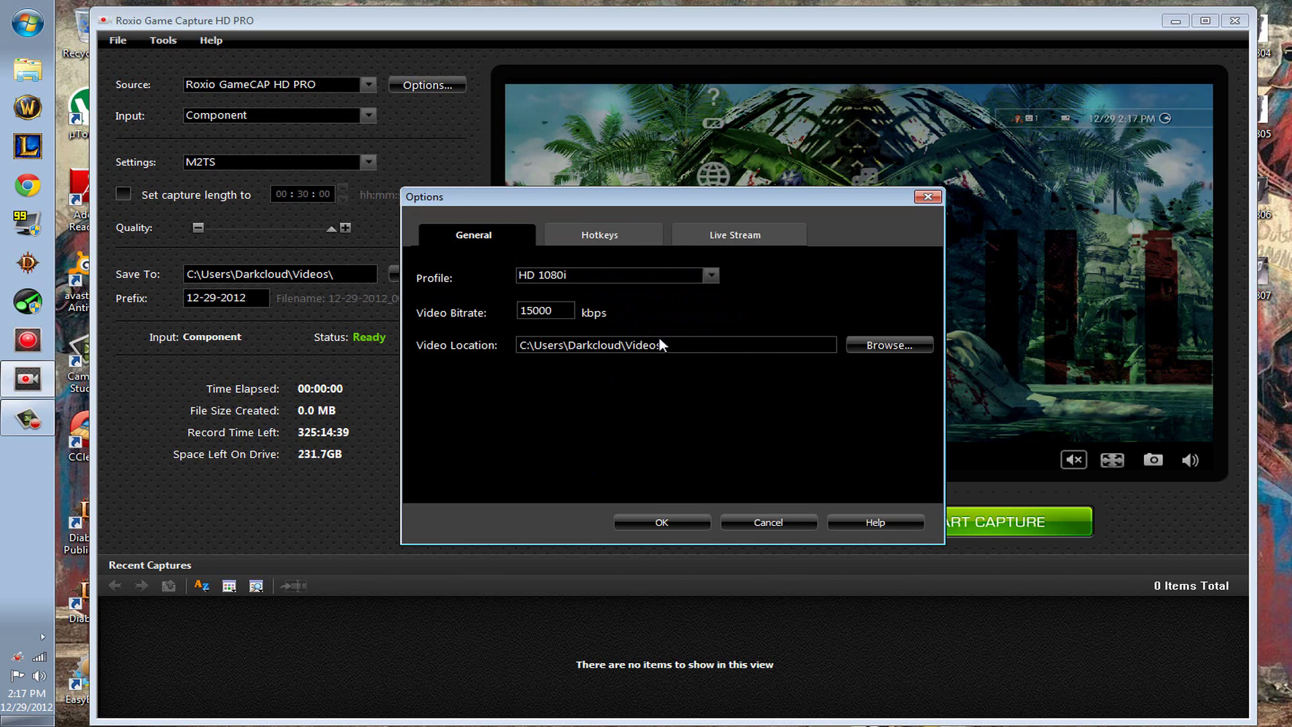
left_click(719, 273)
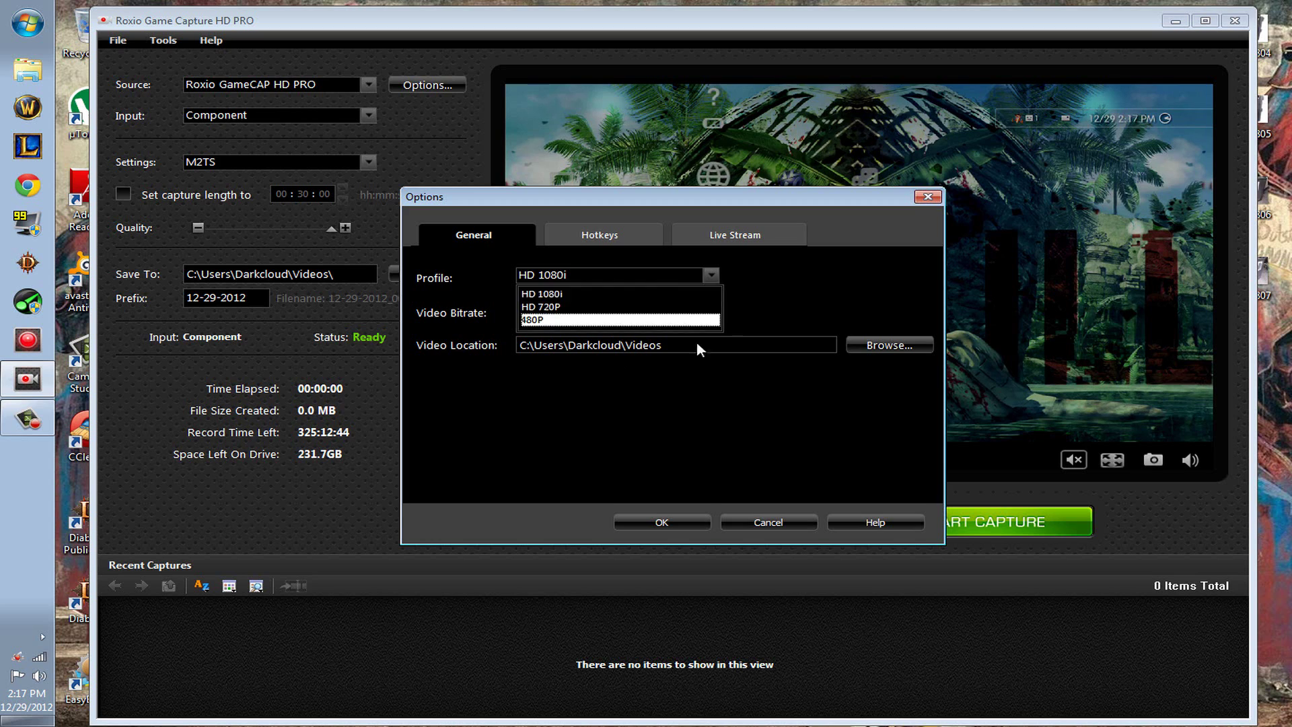
left_click(704, 280)
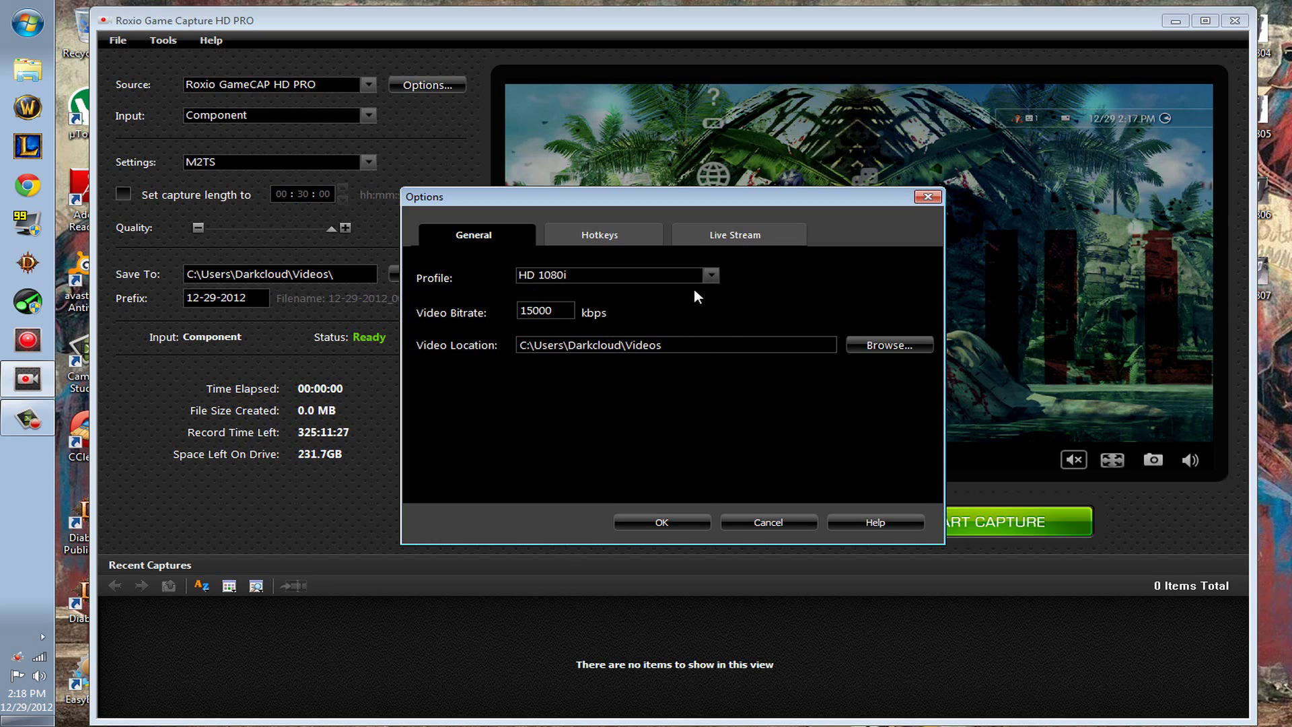
left_click(716, 277)
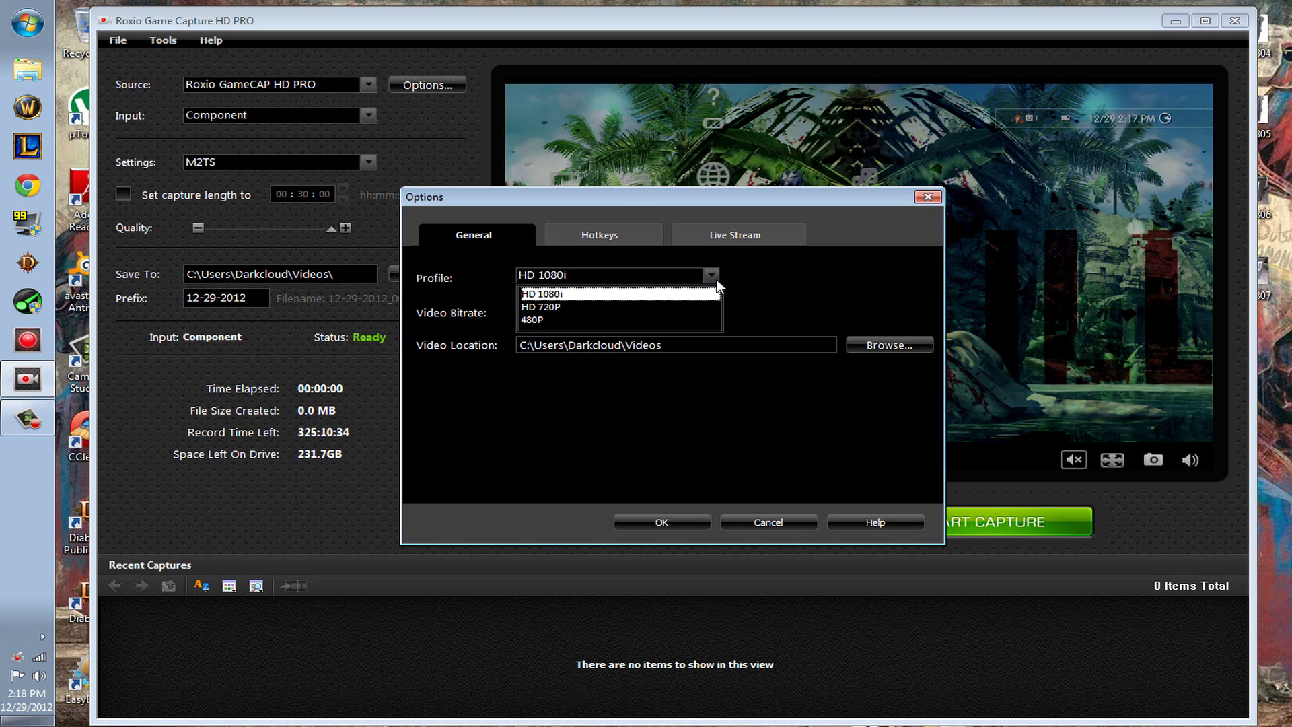
left_click(715, 278)
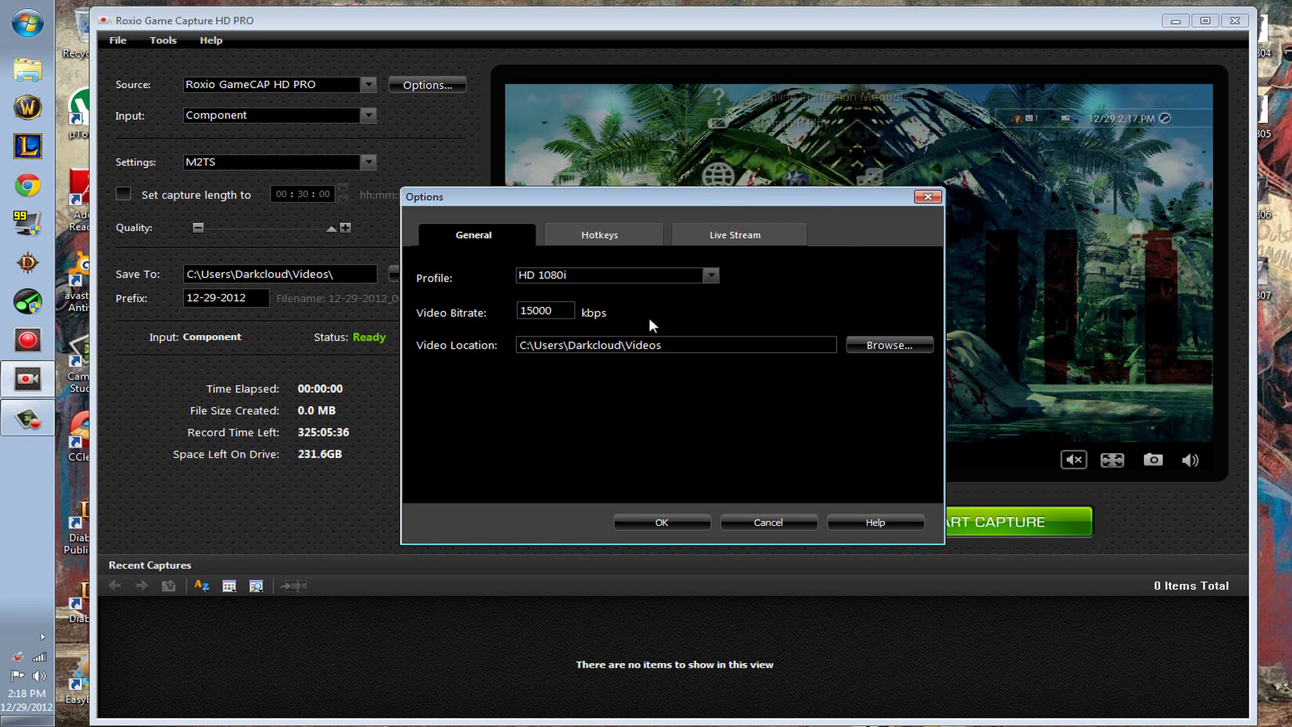
left_click(711, 273)
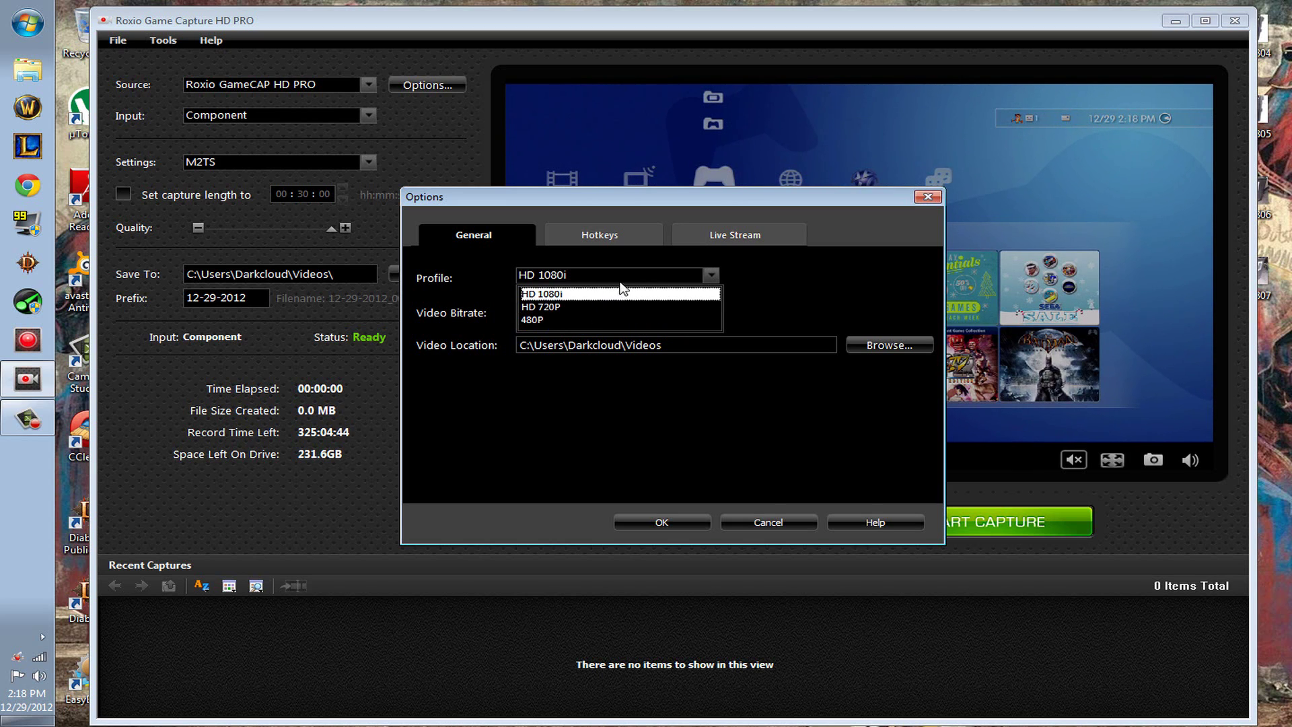
left_click(709, 276)
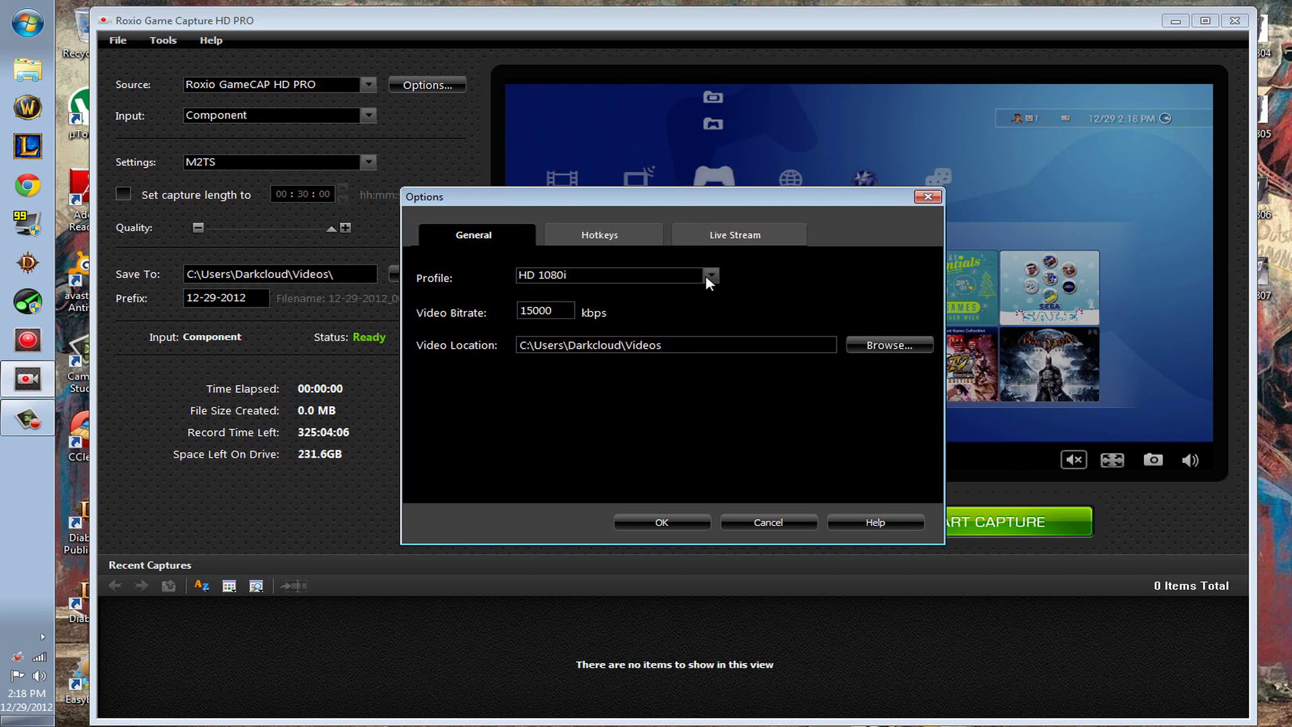
Step: Apply the Options settings with OK, returning to the main capture window
left_click(649, 523)
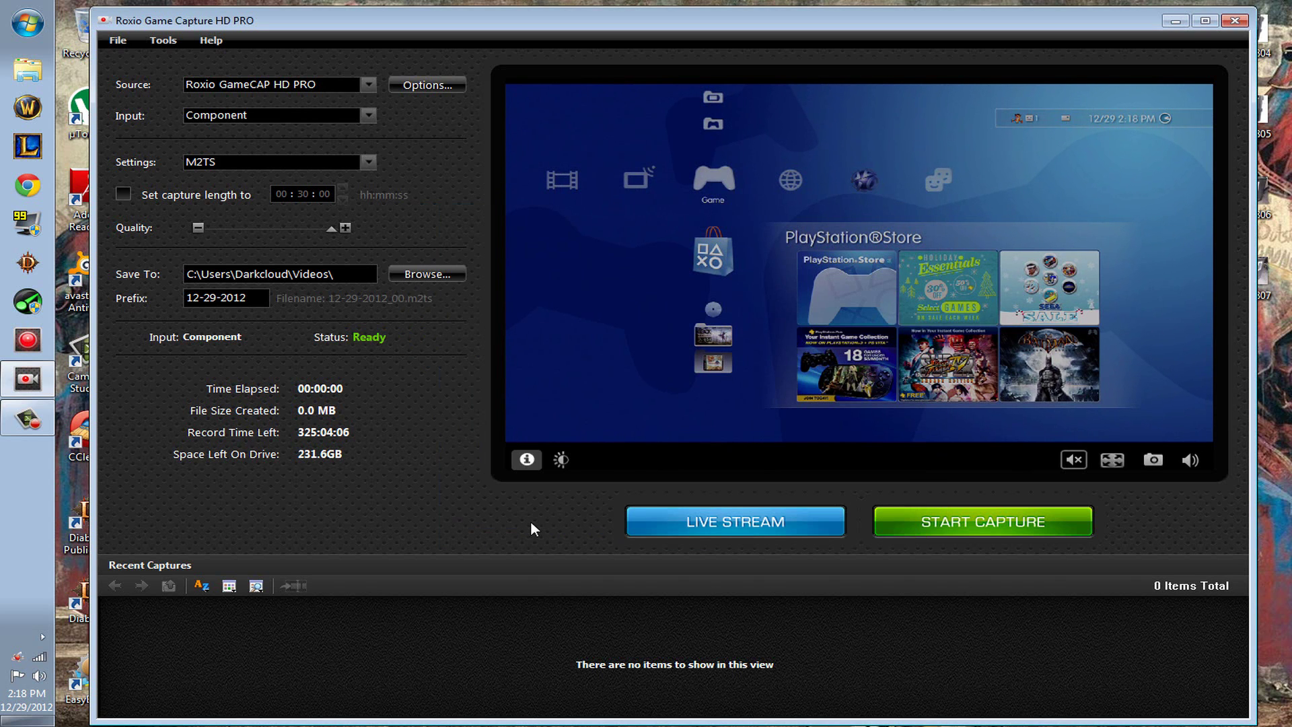